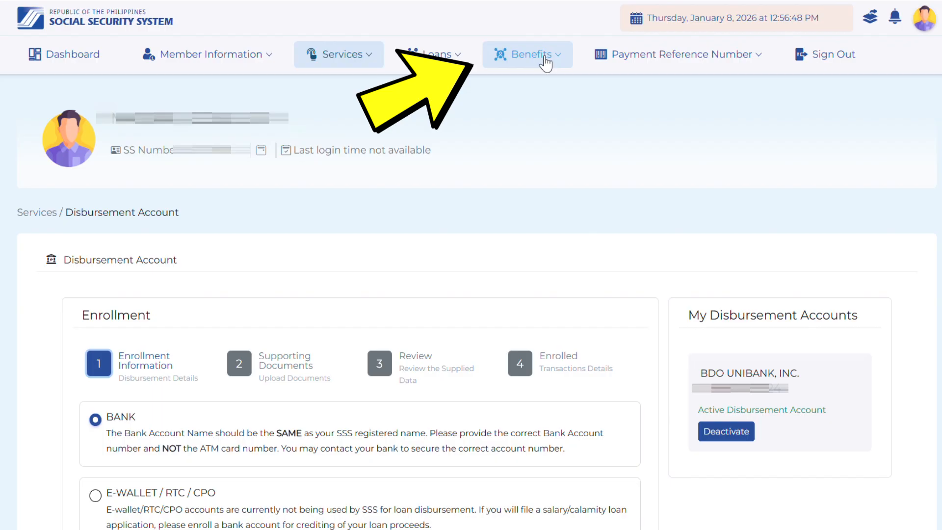
# Step: Open the Retirement Claim application and review the listed employment history
pyautogui.click(544, 62)
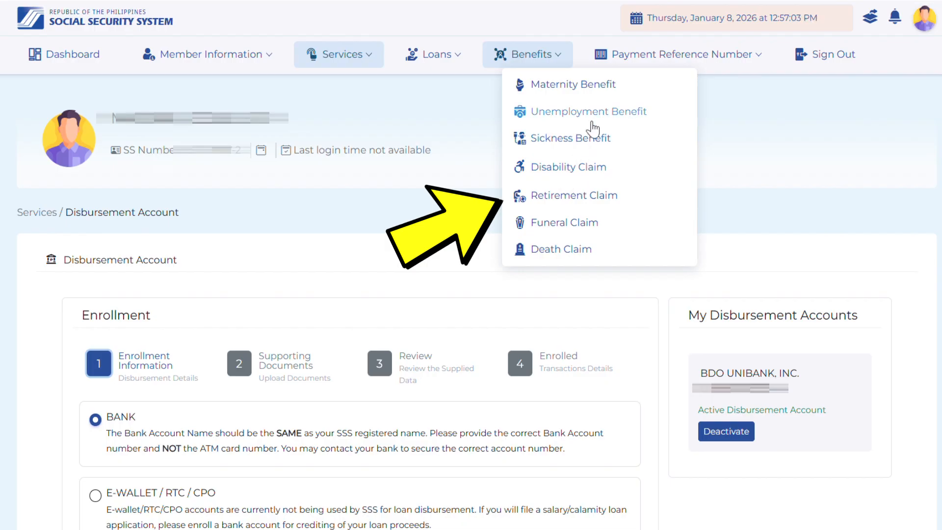
pyautogui.click(589, 197)
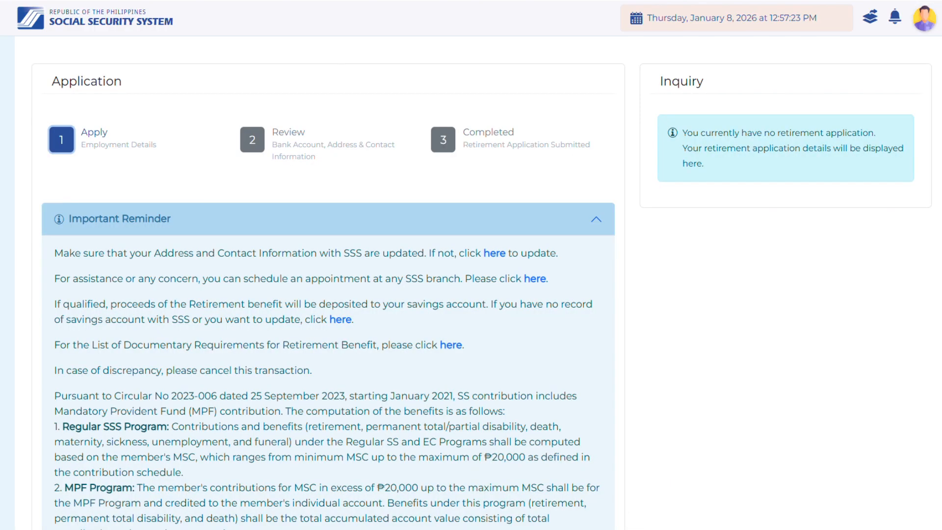
pyautogui.scroll(-2, 569, 304)
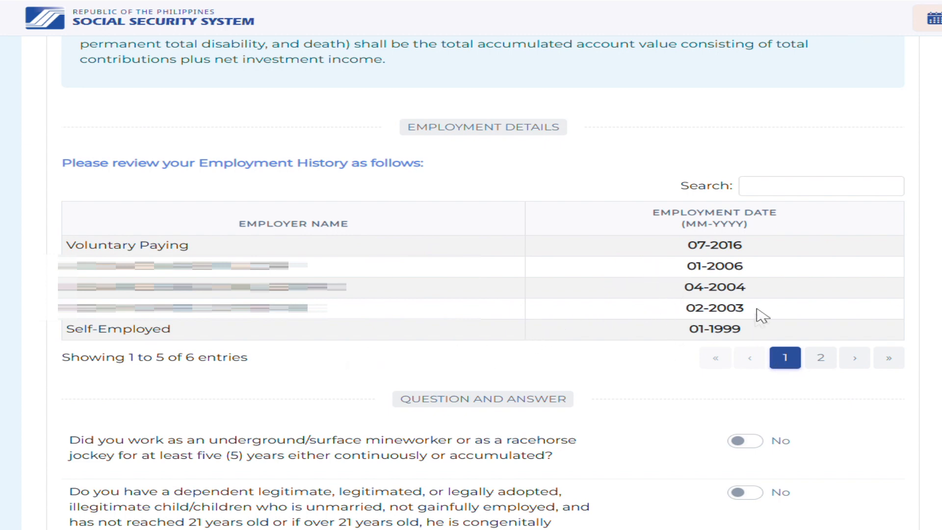
pyautogui.scroll(-3, 746, 271)
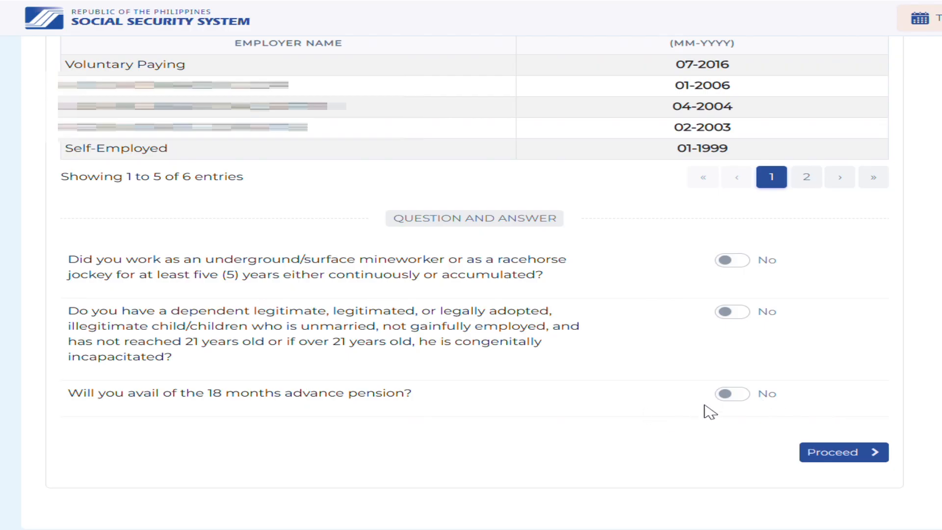
# Step: Answer Yes to availing of the 18 months advance pension, leave the other questions at No, and agree to the discounting terms
pyautogui.click(729, 393)
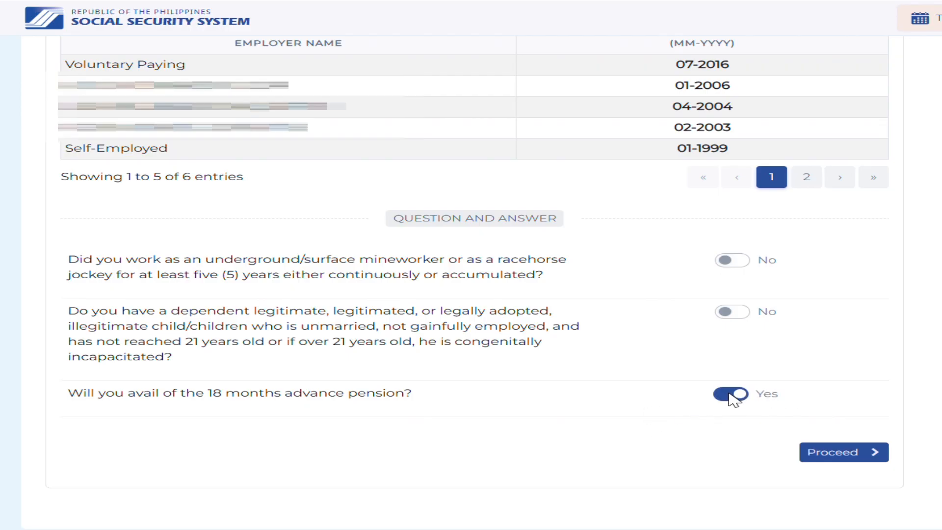
pyautogui.click(728, 394)
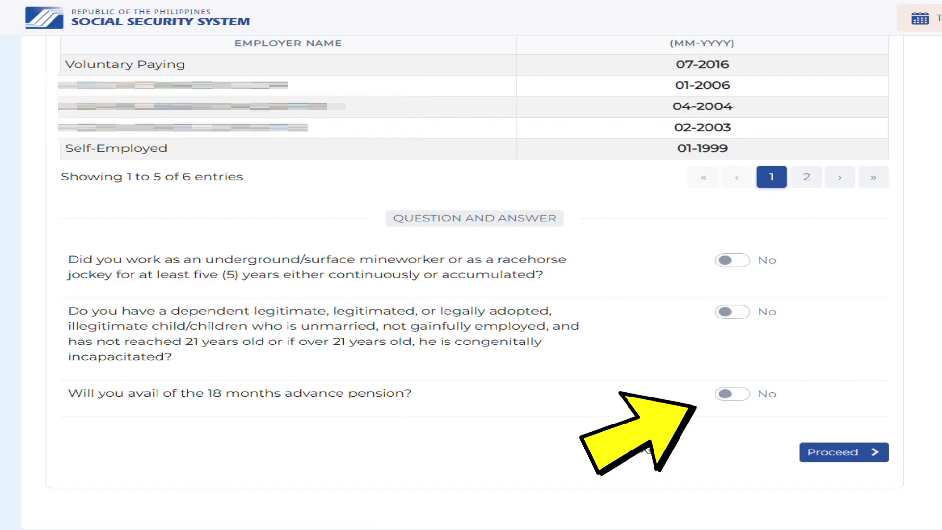
pyautogui.click(727, 396)
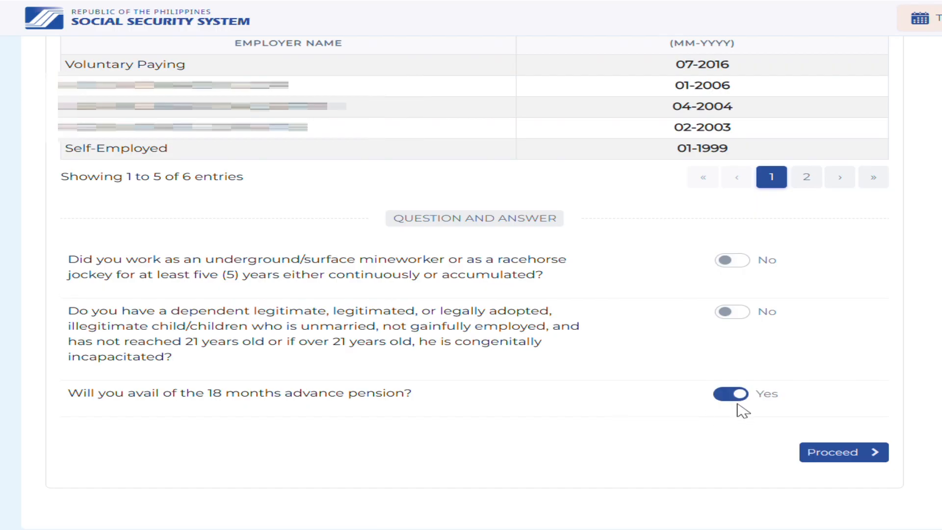
pyautogui.click(862, 461)
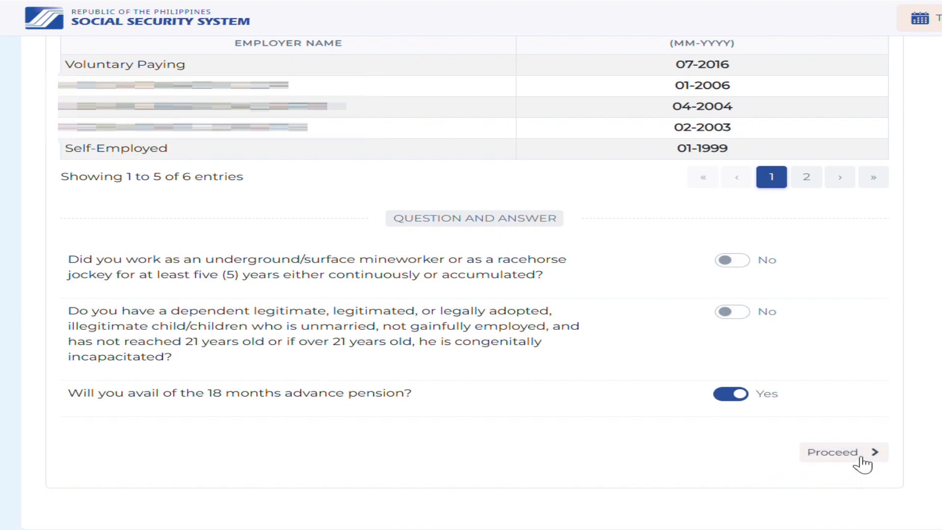
pyautogui.click(862, 464)
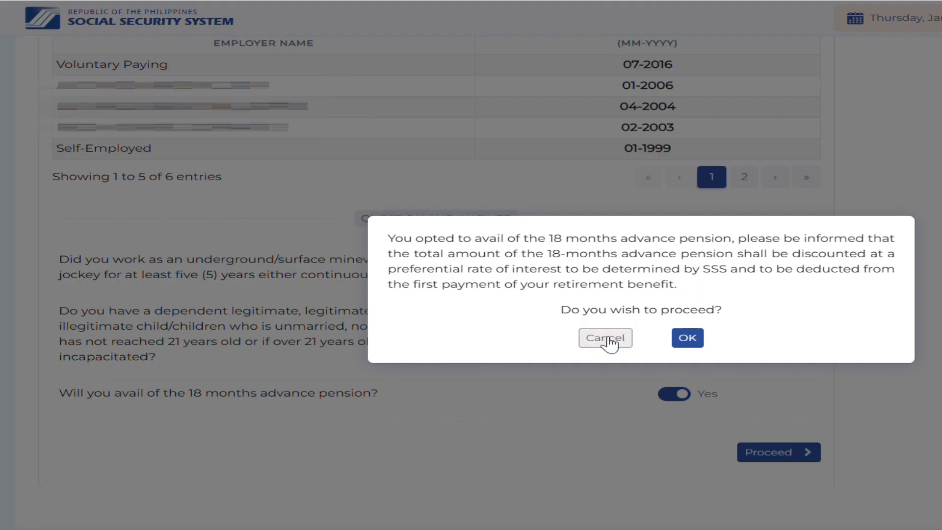
pyautogui.click(687, 338)
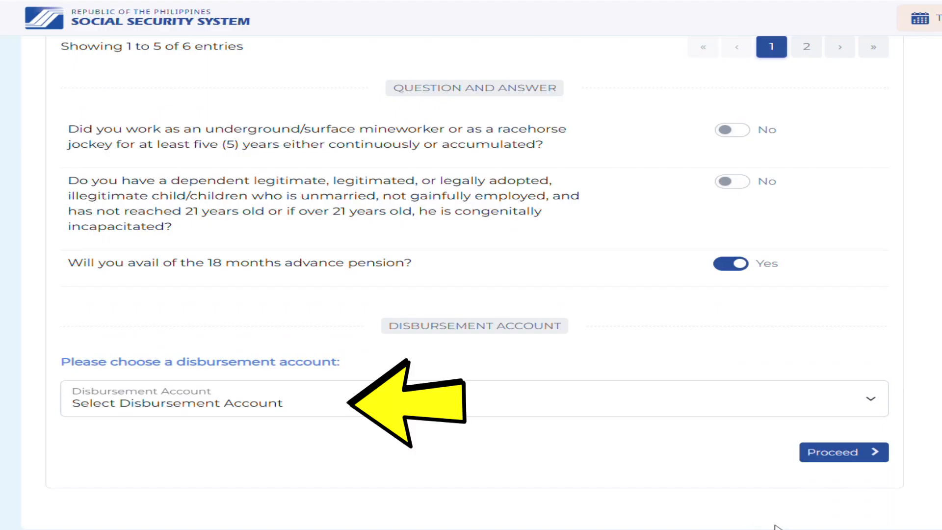
# Step: Choose the BDO UNIBANK, INC. account as the disbursement account and continue to the application review
pyautogui.click(842, 410)
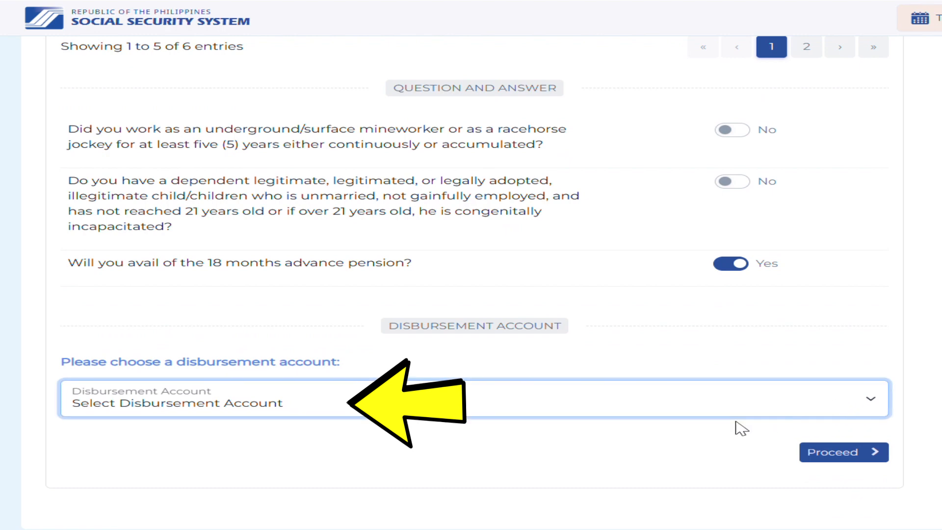
pyautogui.press('Down')
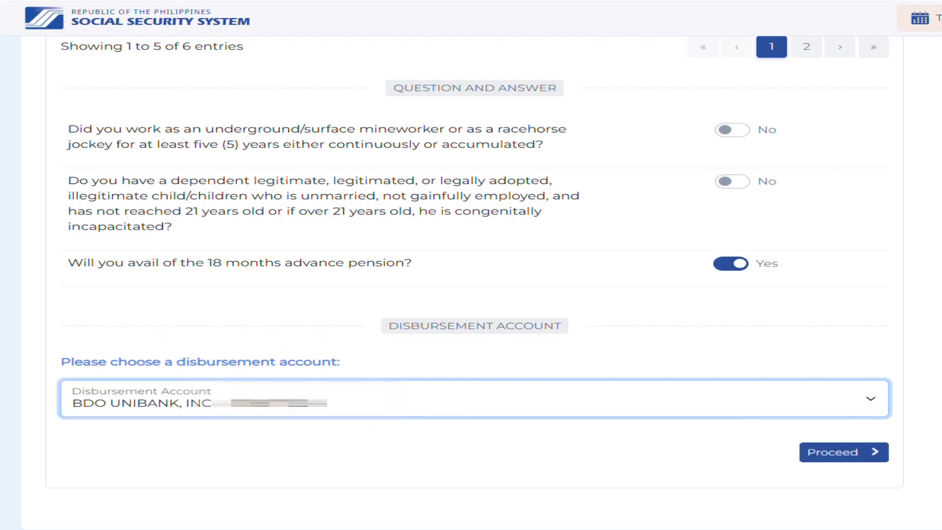
pyautogui.click(868, 458)
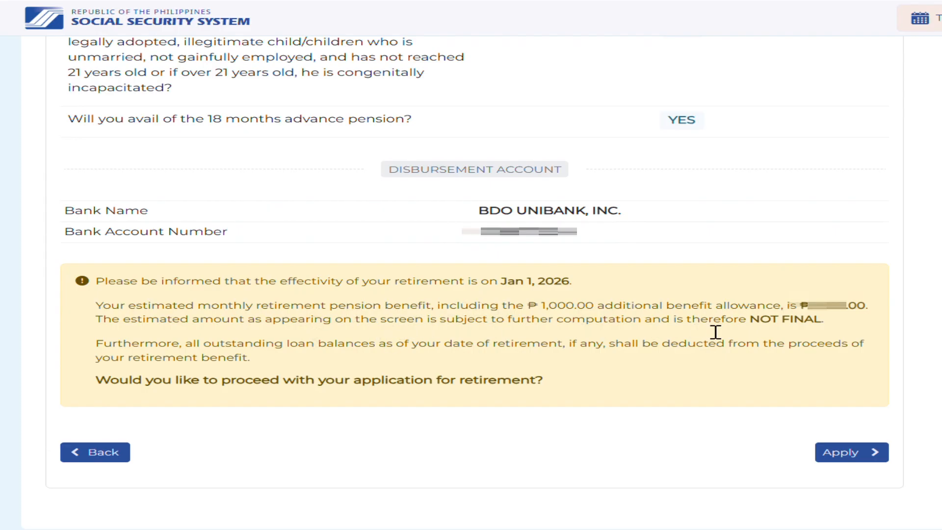
# Step: Apply for retirement and certify the Certification of Retirement Claim Application to submit the claim
pyautogui.click(856, 454)
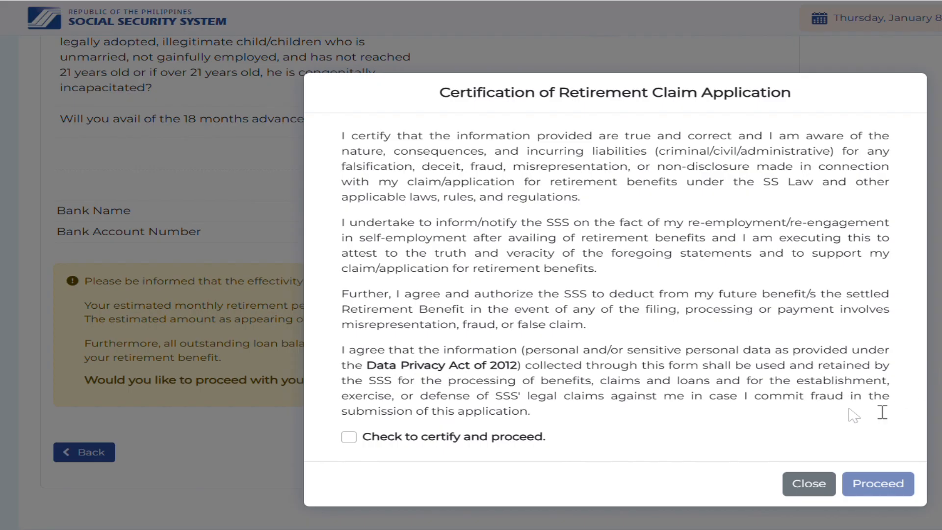
pyautogui.click(361, 443)
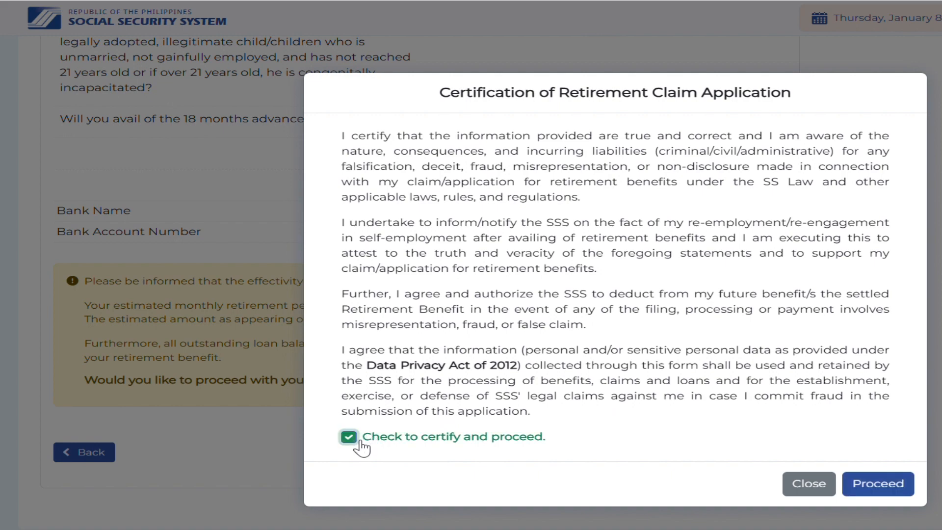
pyautogui.click(882, 487)
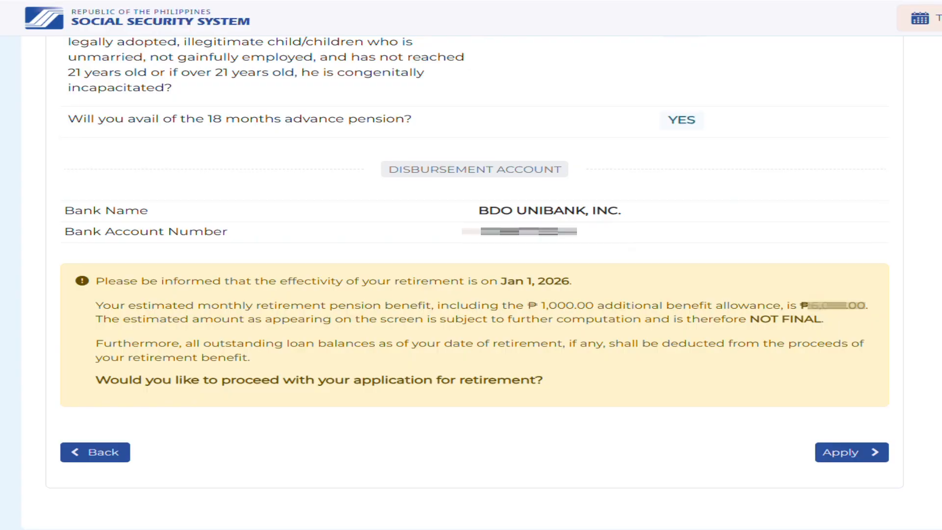
pyautogui.click(866, 456)
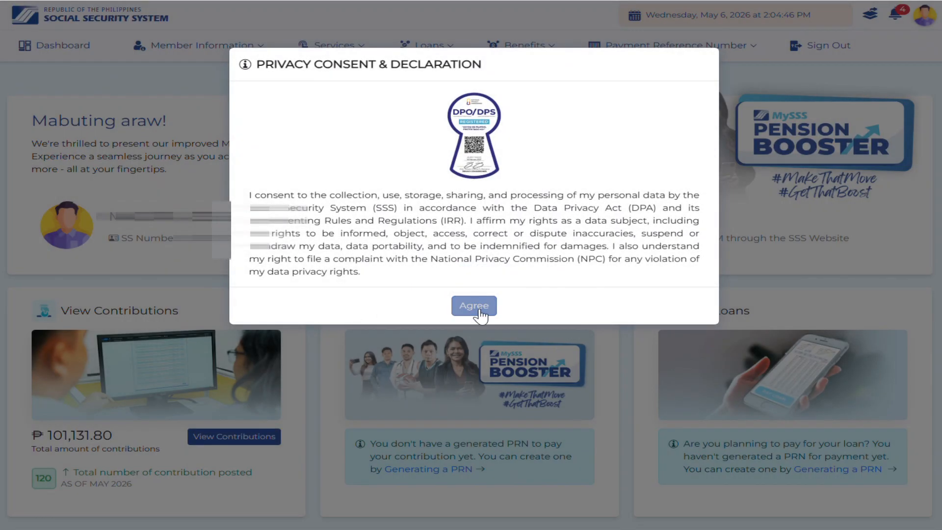
# Step: Agree to the Privacy Consent & Declaration and open a Retirement Claim application
pyautogui.click(476, 308)
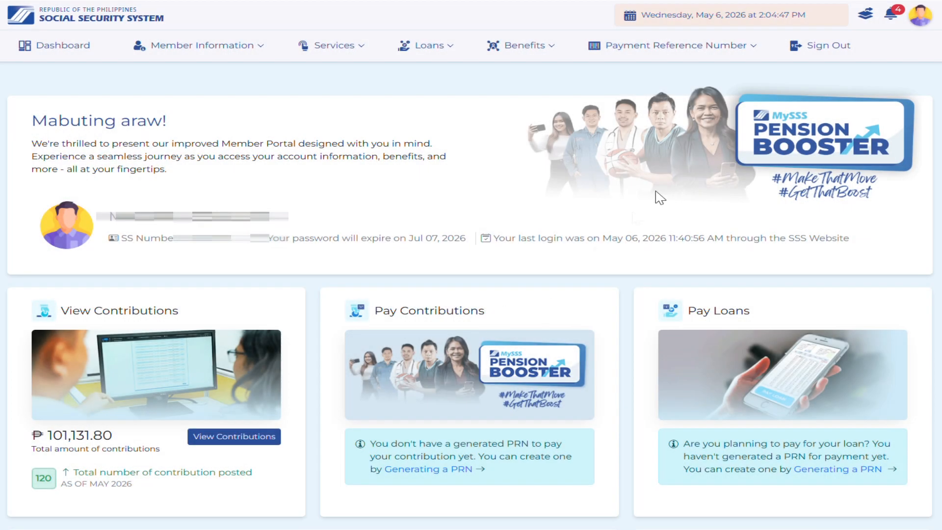
pyautogui.click(530, 48)
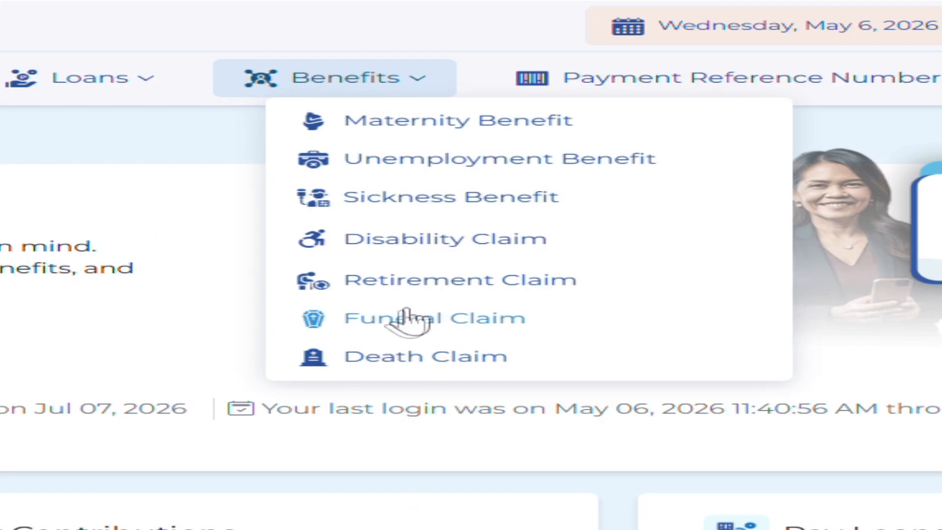
pyautogui.click(452, 289)
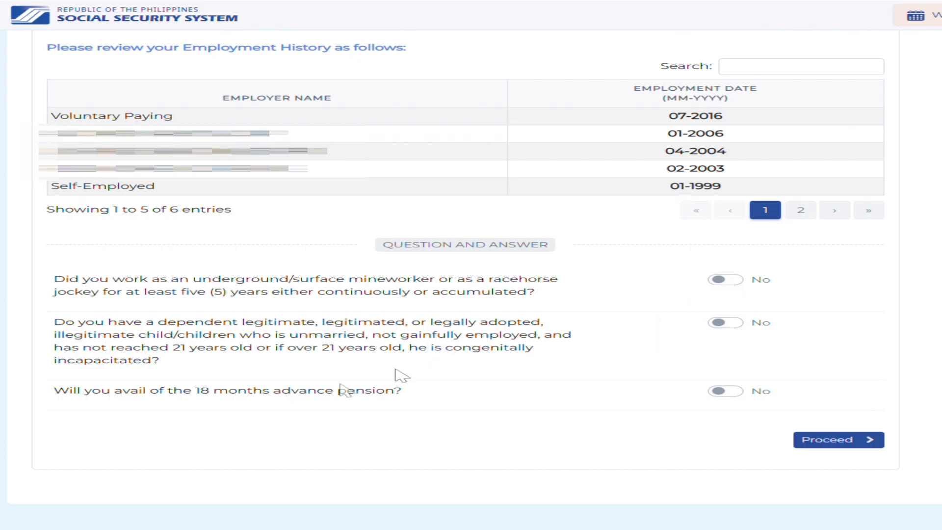
# Step: Opt for the 18 months advance pension and accept the notice about its discounted interest
pyautogui.click(726, 392)
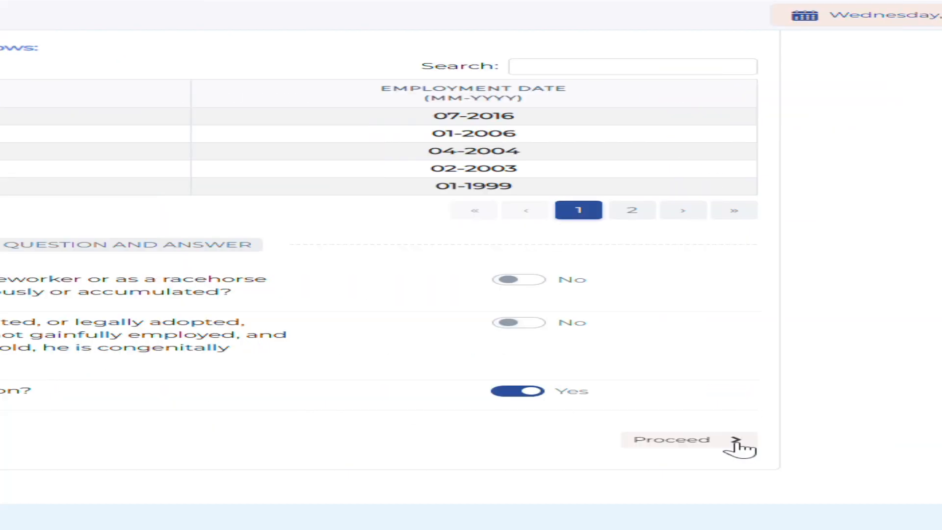
pyautogui.click(863, 441)
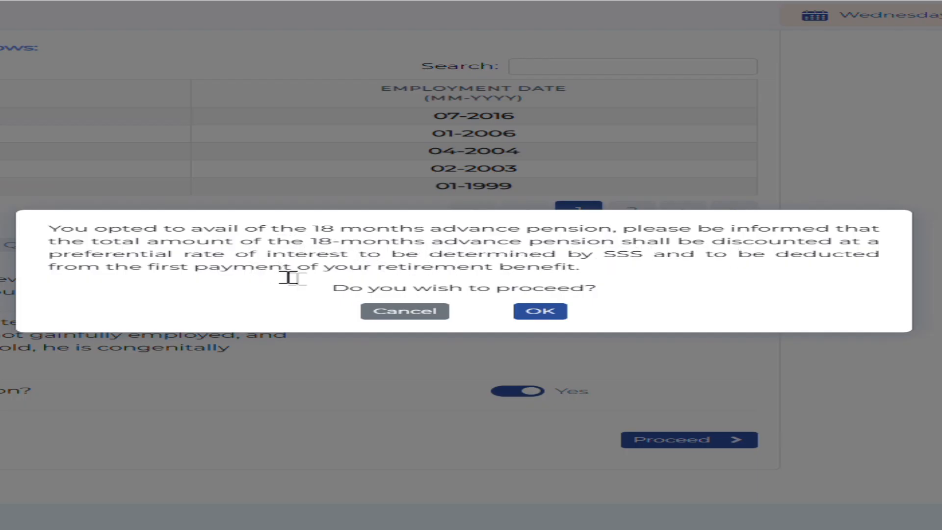
pyautogui.click(529, 314)
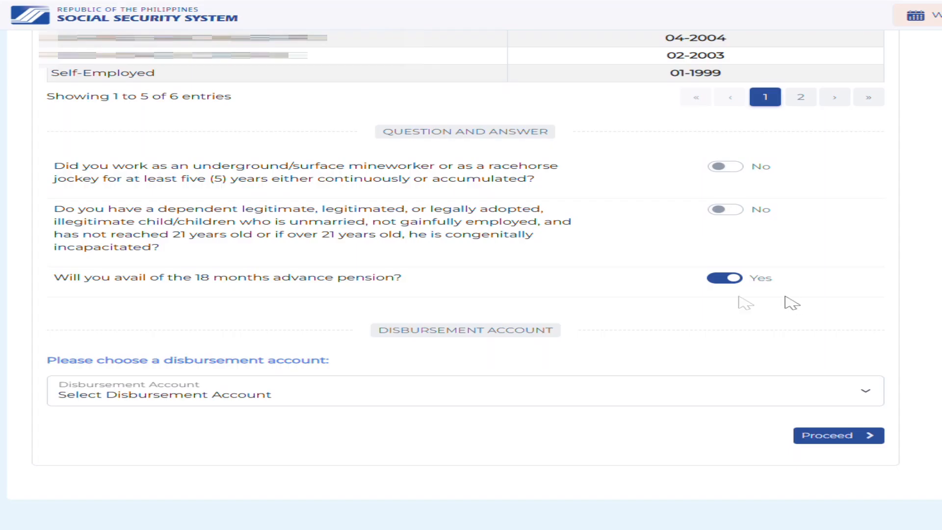
# Step: Set the disbursement account to BDO UNIBANK, INC. and proceed to the review of the supplied details
pyautogui.click(711, 401)
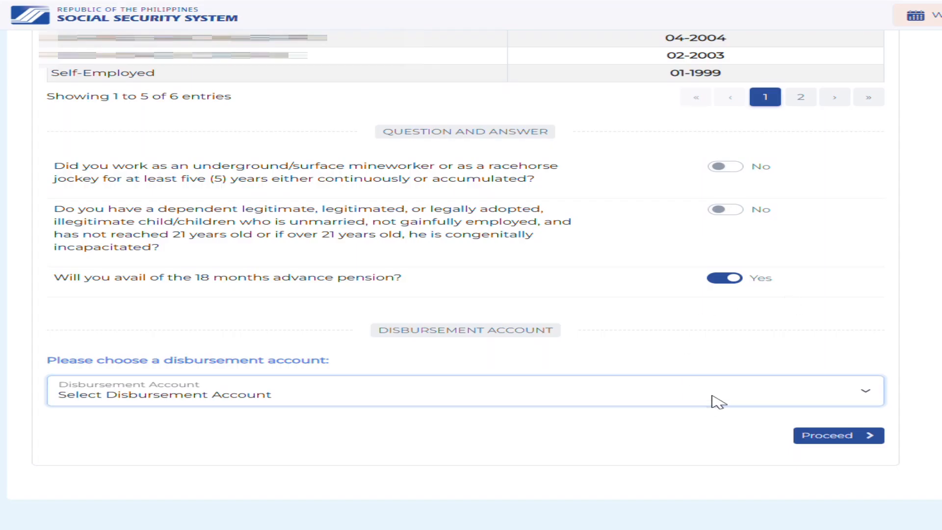
pyautogui.click(588, 426)
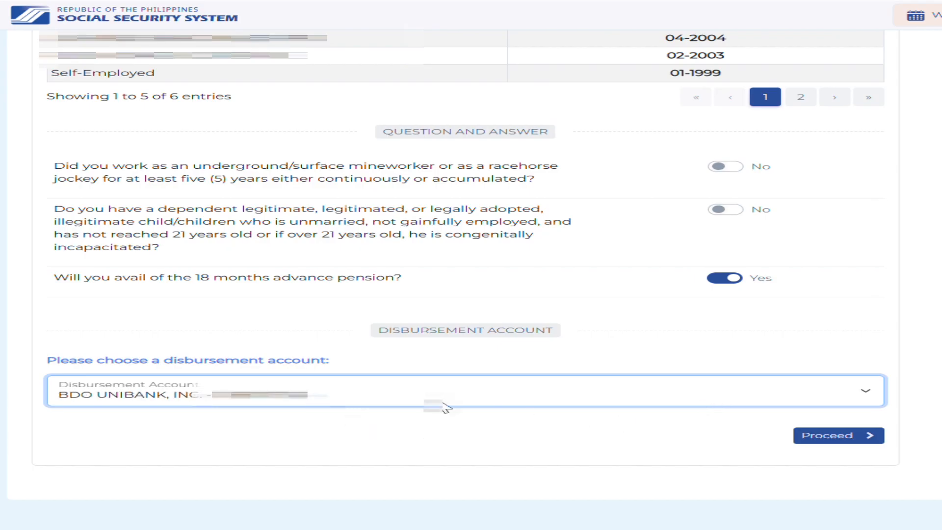
pyautogui.click(874, 437)
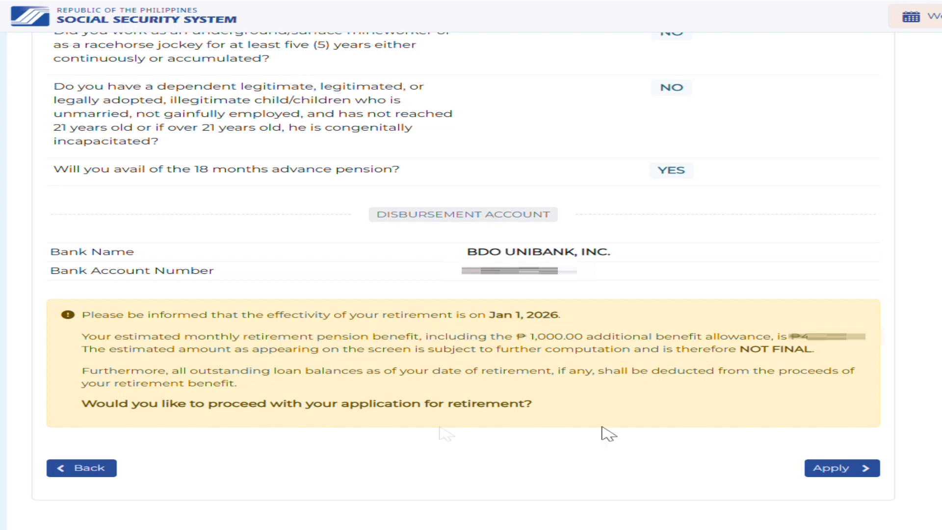
# Step: Submit the reviewed retirement application, certifying that the information provided is true and correct
pyautogui.click(835, 470)
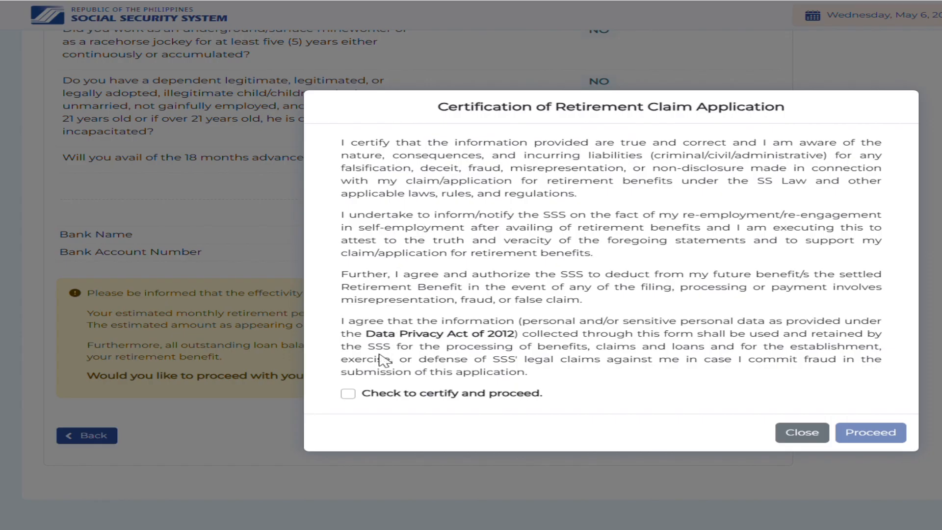
pyautogui.click(349, 395)
pyautogui.click(856, 434)
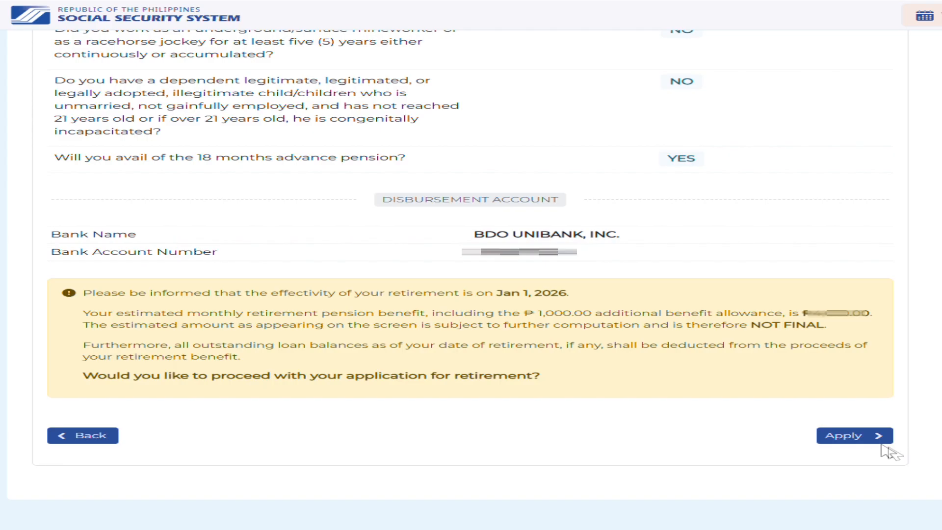
pyautogui.click(881, 438)
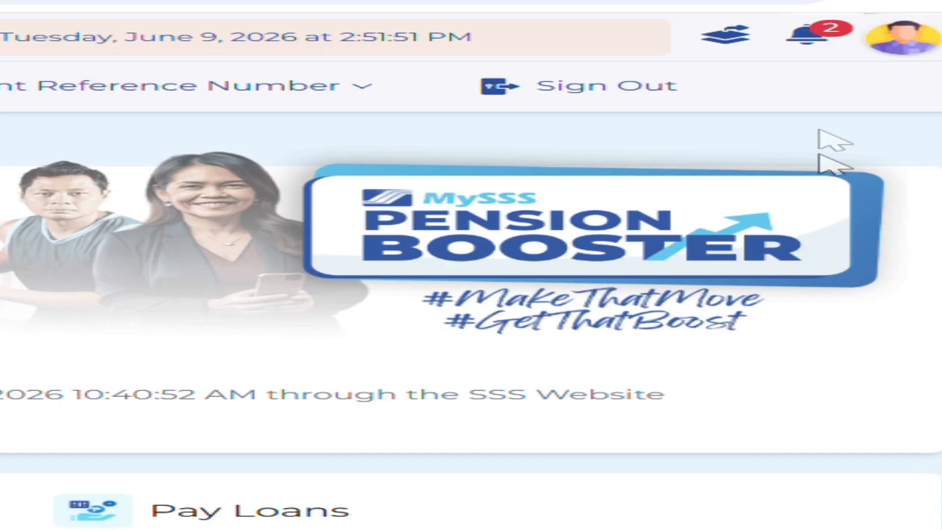
# Step: Read the Death, Disability and Retirement notification and the Benefit/Loan Disbursement Status notification dated 12 May 2026
pyautogui.click(832, 42)
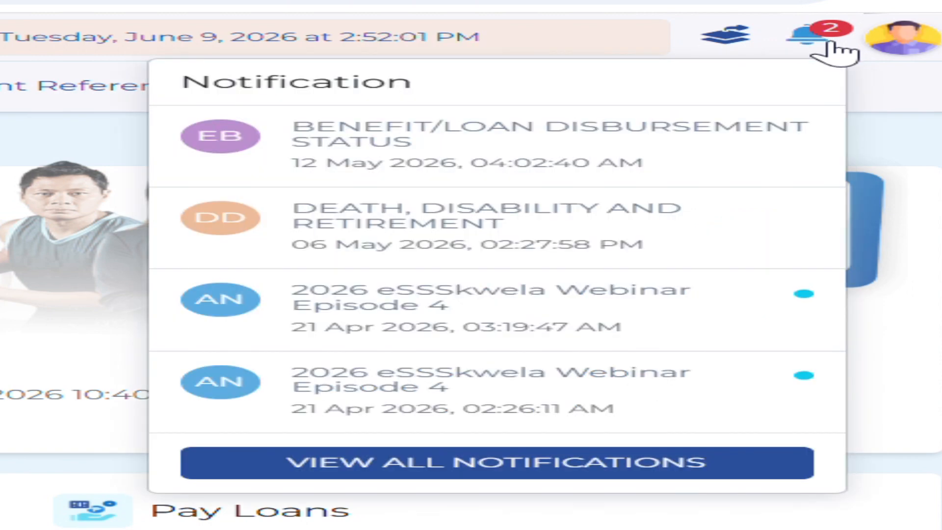
pyautogui.click(574, 230)
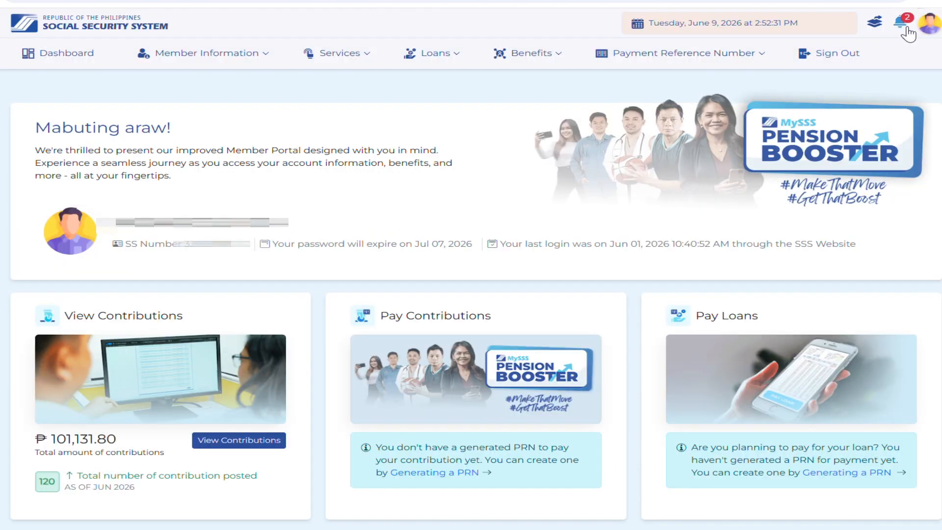
pyautogui.click(902, 24)
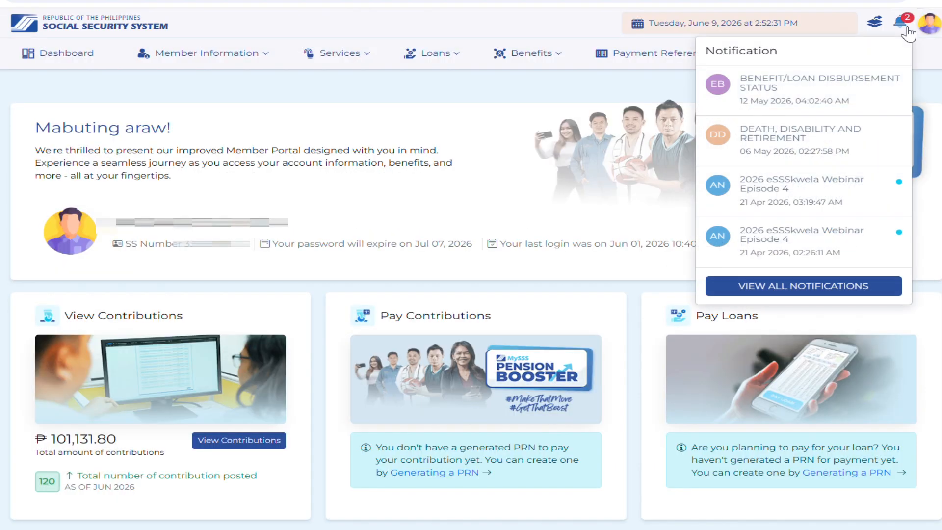
pyautogui.click(857, 103)
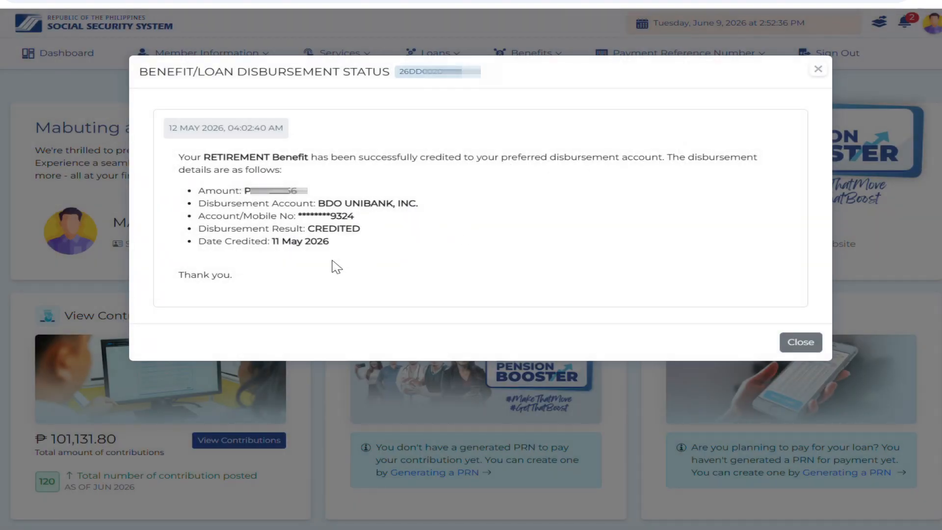